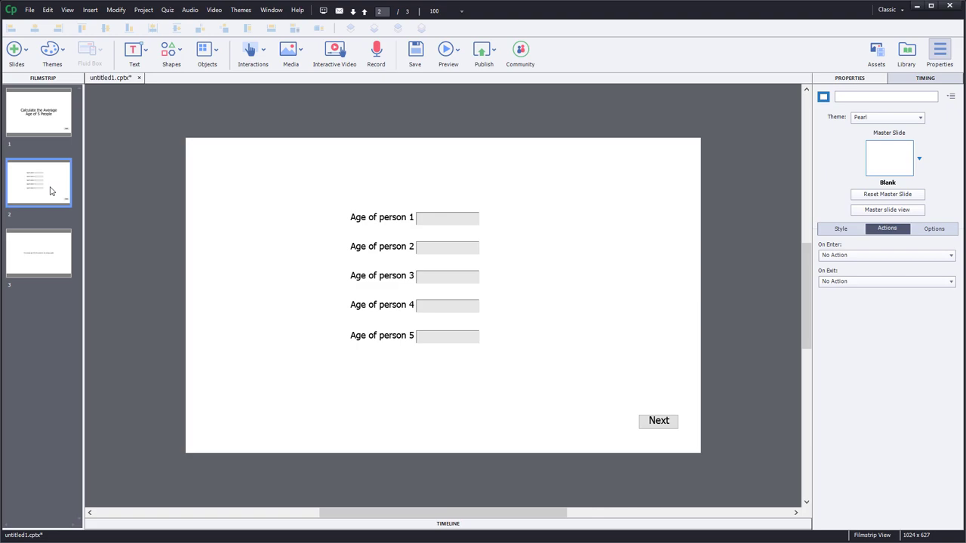
Set slide 3's On Enter action to Execute Advanced Actions and open the advanced action editor for its script
{"action": "left_click", "coordinate": [458, 217]}
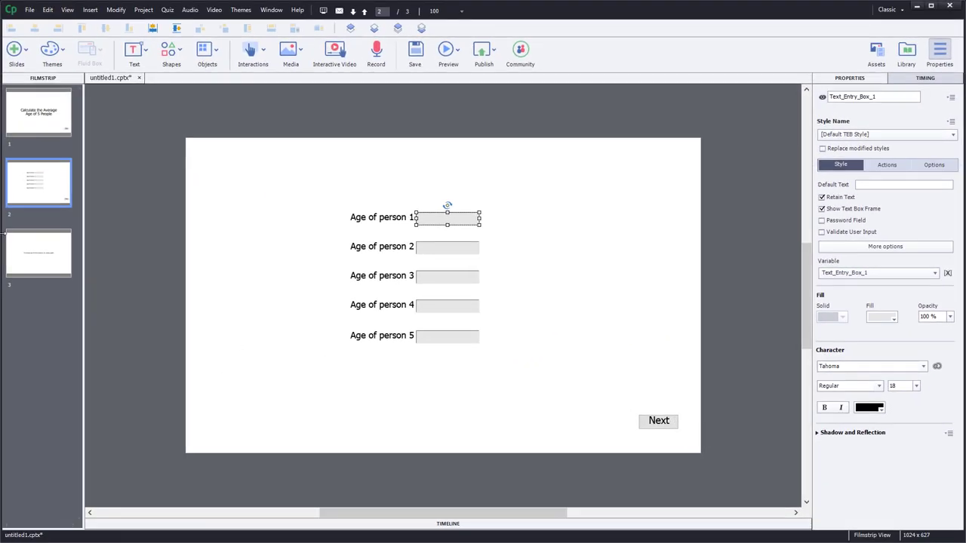
{"action": "left_click", "coordinate": [52, 250]}
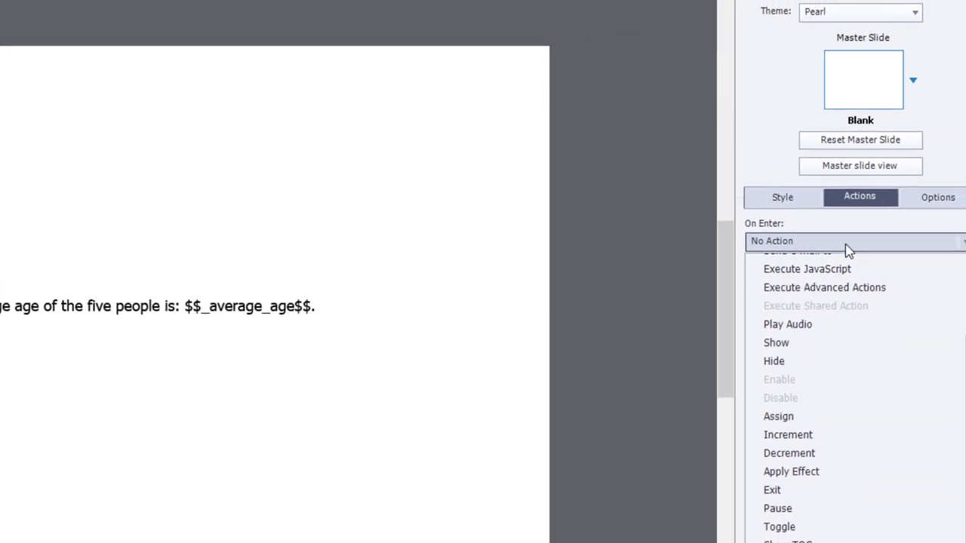
{"action": "left_click", "coordinate": [841, 297]}
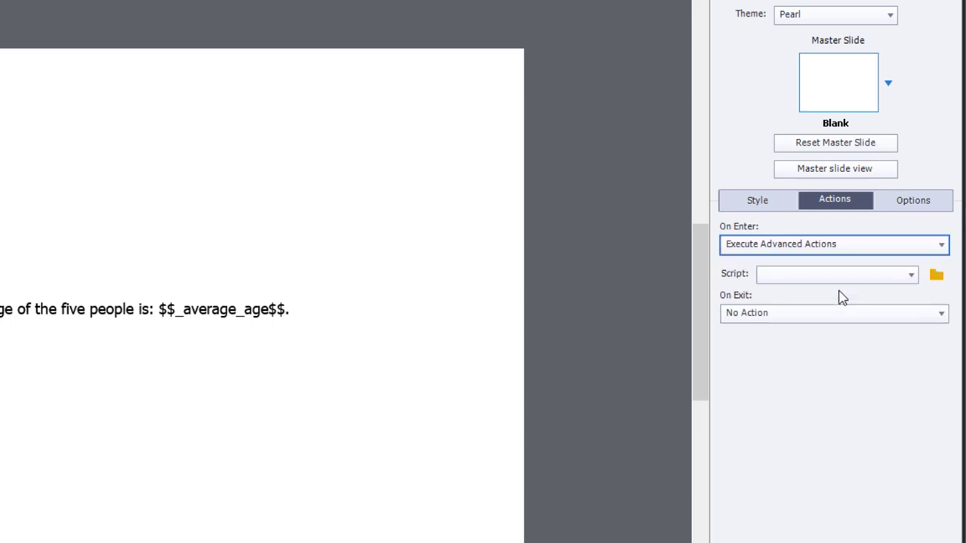
{"action": "left_click", "coordinate": [936, 277]}
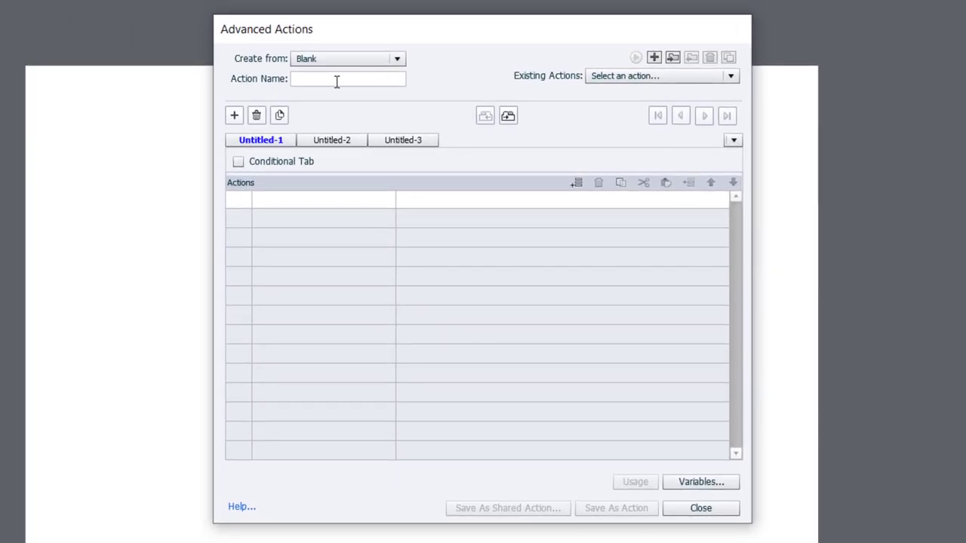
Name the new advanced action Calculate_Age
{"action": "left_click", "coordinate": [336, 81]}
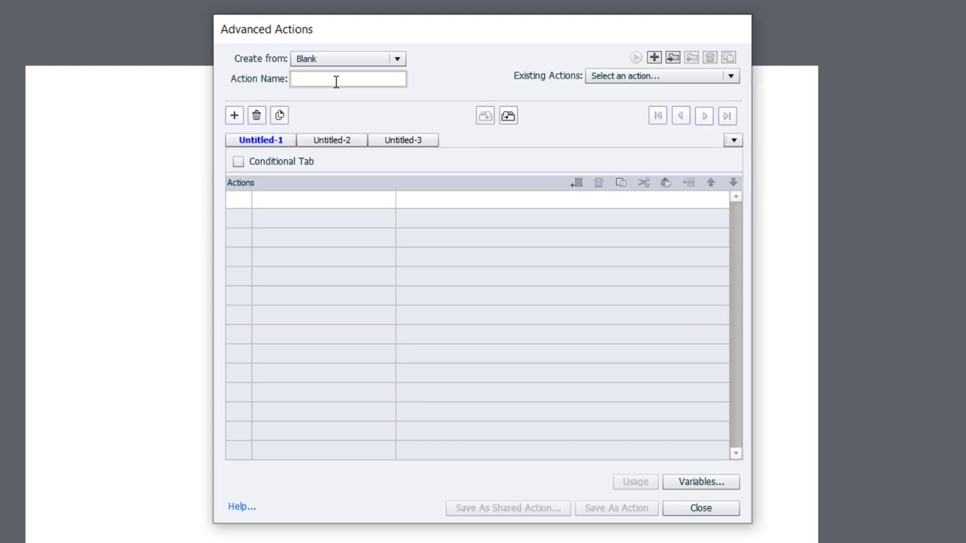
{"action": "type", "text": "Calculate"}
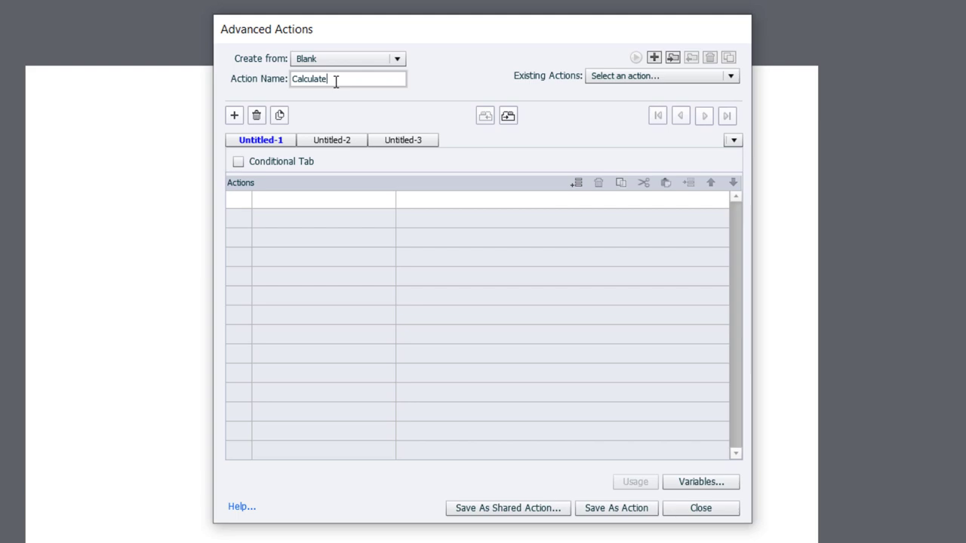
{"action": "type", "text": "_Age"}
Add a first Expression action that sets _total_age to Text_Entry_Box_1 + Text_Entry_Box_2
{"action": "left_click", "coordinate": [287, 198]}
{"action": "left_click", "coordinate": [288, 198]}
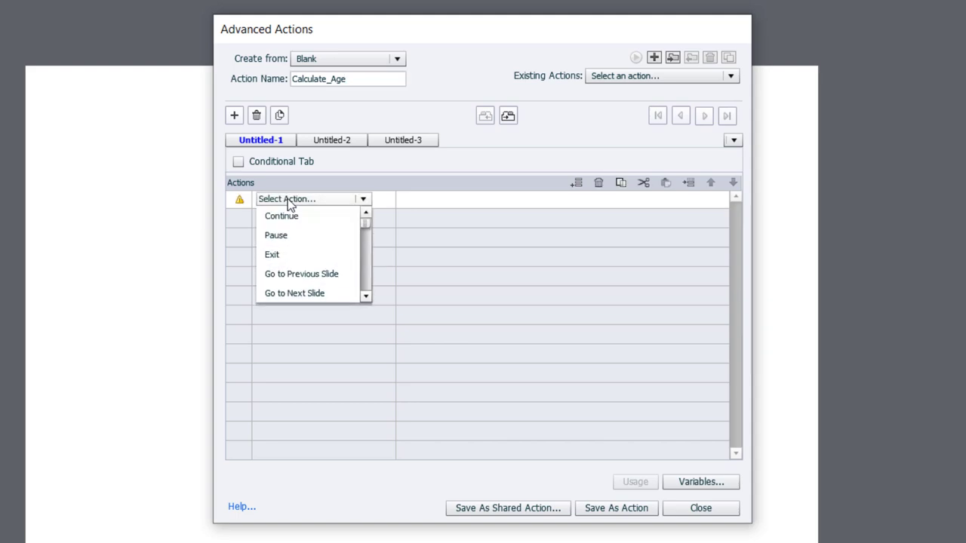
{"action": "left_click", "coordinate": [529, 199]}
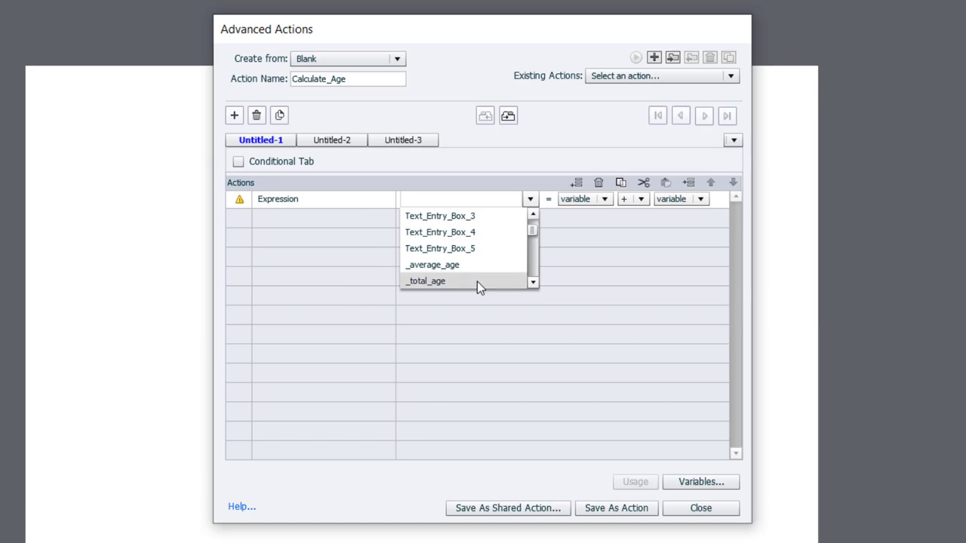
{"action": "left_click", "coordinate": [477, 282]}
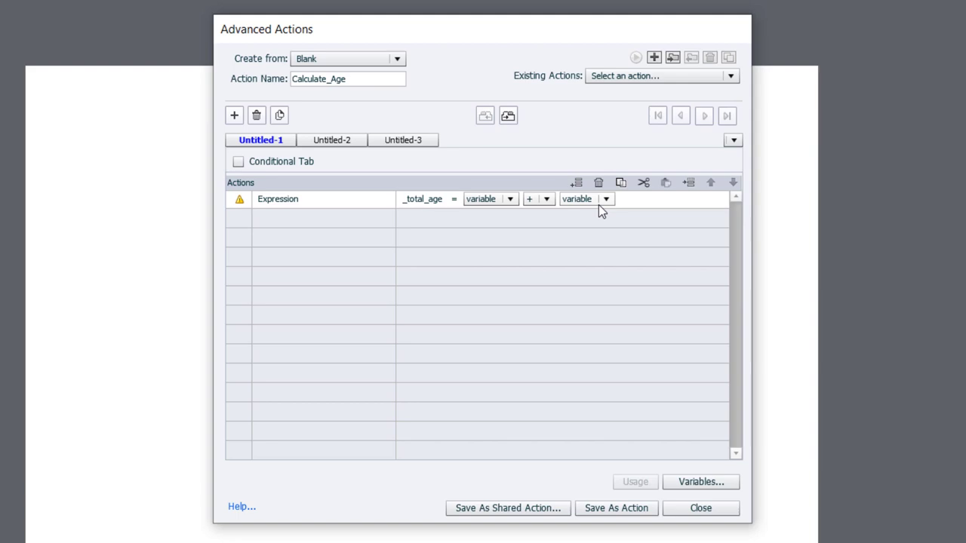
{"action": "left_click", "coordinate": [510, 200]}
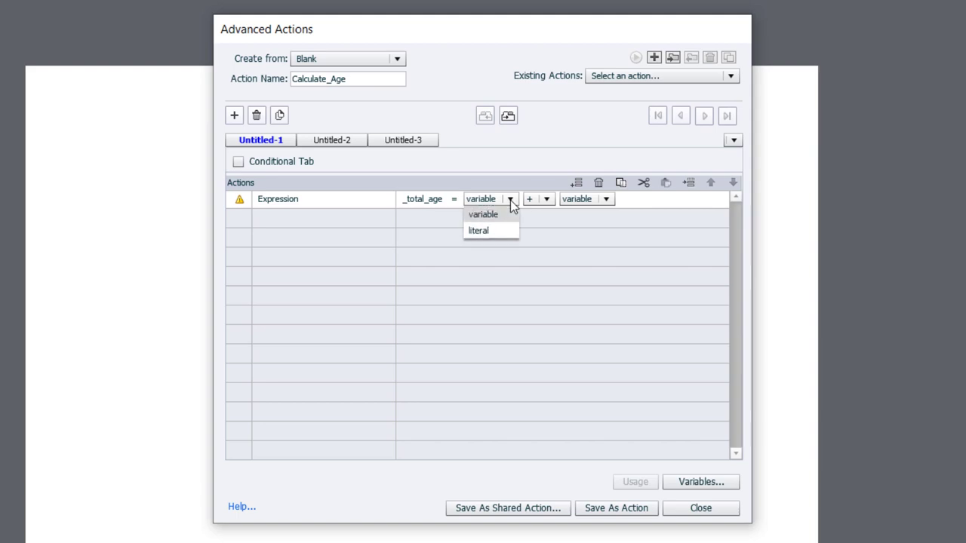
{"action": "left_click", "coordinate": [508, 218]}
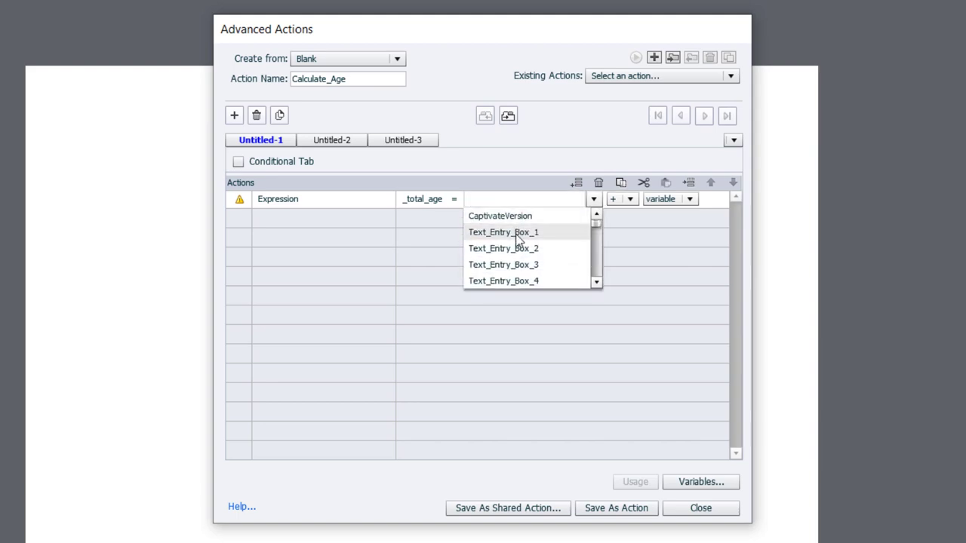
{"action": "left_click", "coordinate": [516, 232]}
{"action": "left_click", "coordinate": [562, 199]}
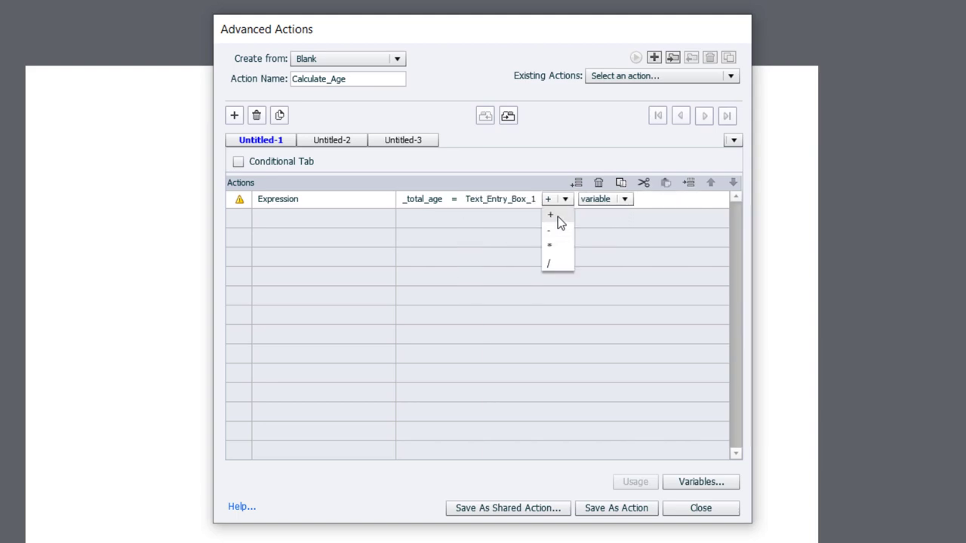
{"action": "left_click", "coordinate": [557, 217]}
{"action": "left_click", "coordinate": [605, 199]}
{"action": "left_click", "coordinate": [627, 252]}
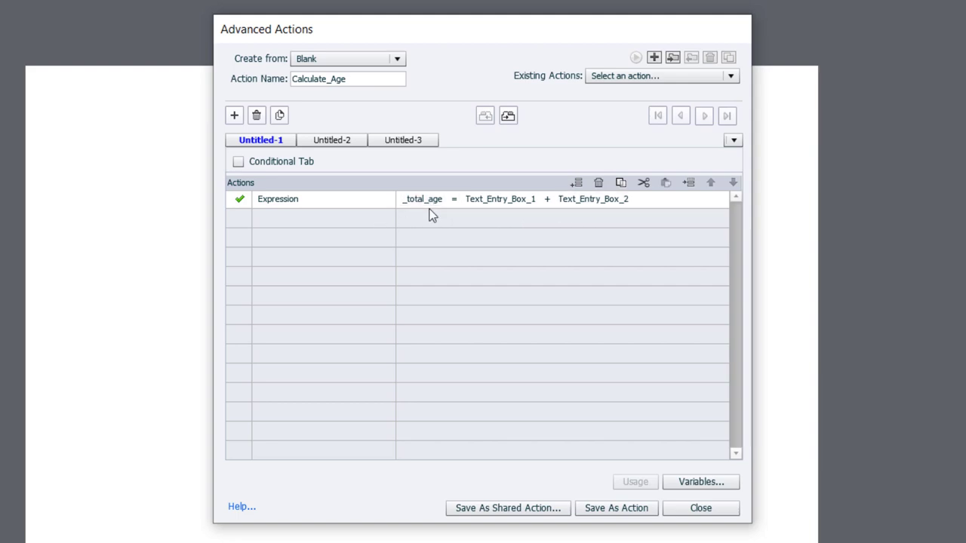
Add a second Expression action that sets _total_age to _total_age + Text_Entry_Box_3
{"action": "double_click", "coordinate": [276, 219]}
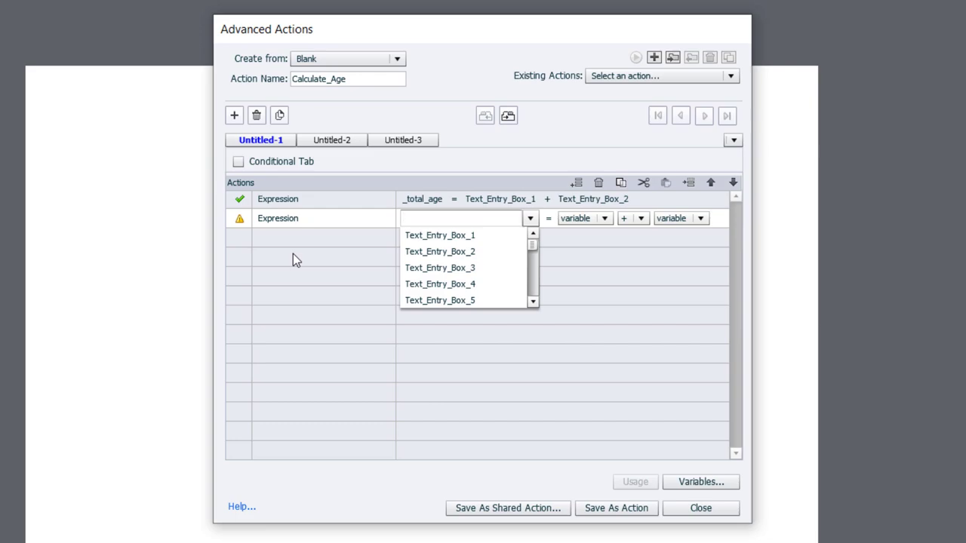
{"action": "type", "text": "_to"}
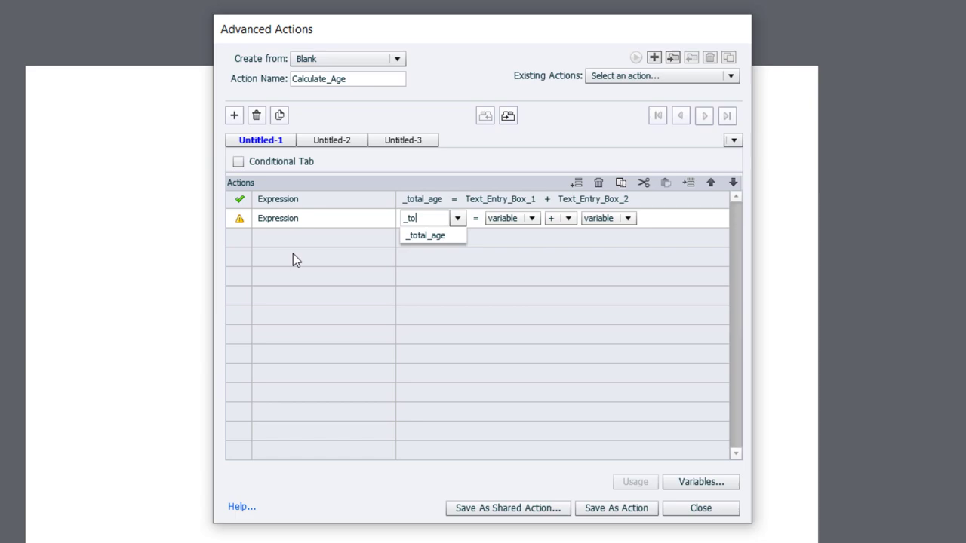
{"action": "key", "text": "Return"}
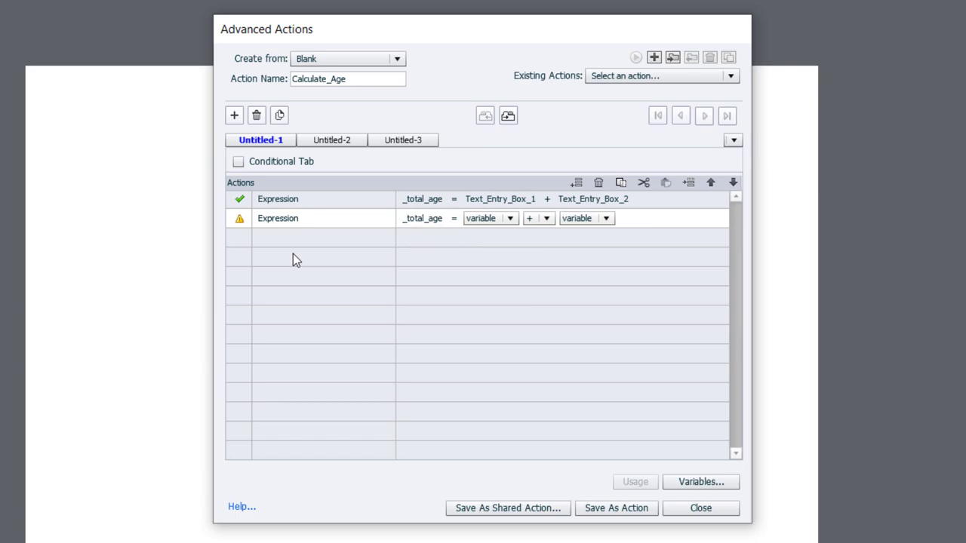
{"action": "left_click", "coordinate": [511, 218]}
{"action": "left_click", "coordinate": [512, 234]}
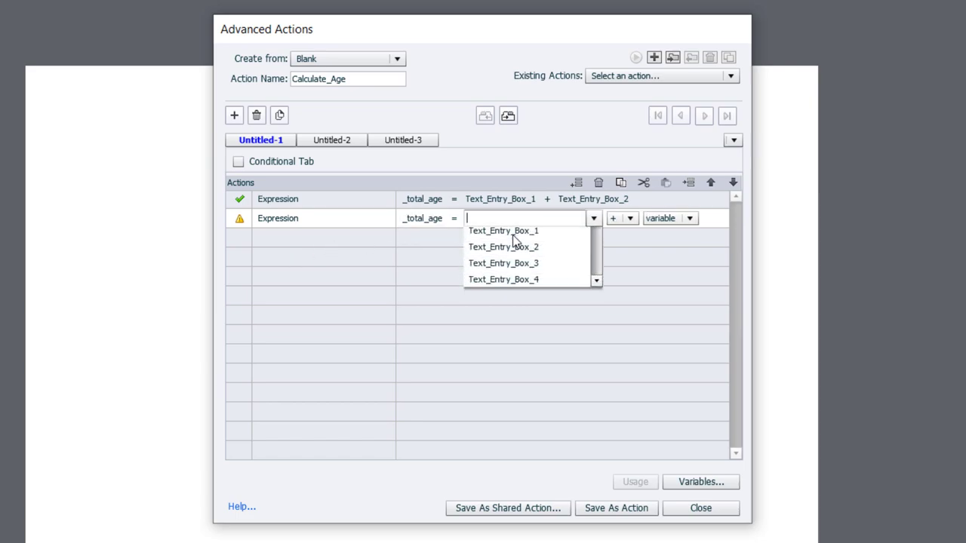
{"action": "type", "text": "_total"}
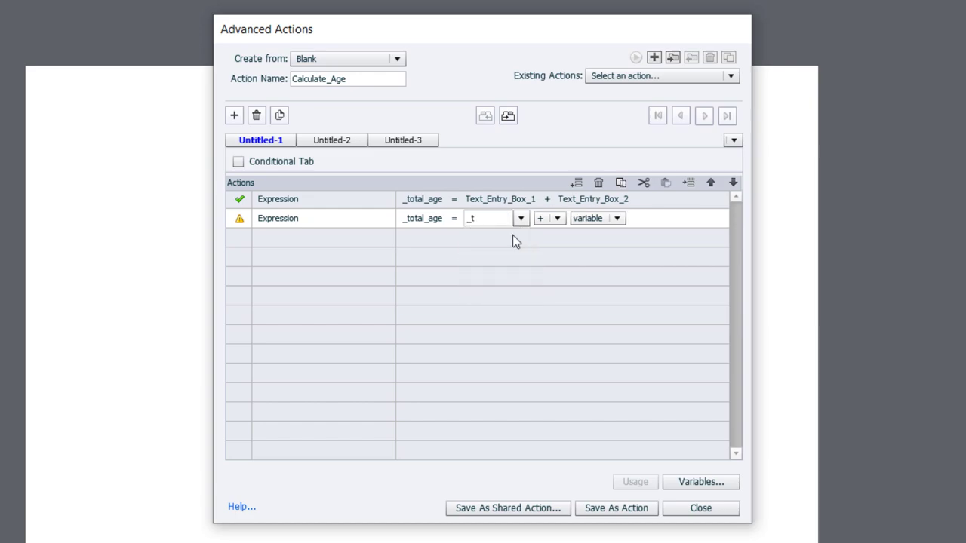
{"action": "left_click", "coordinate": [512, 236]}
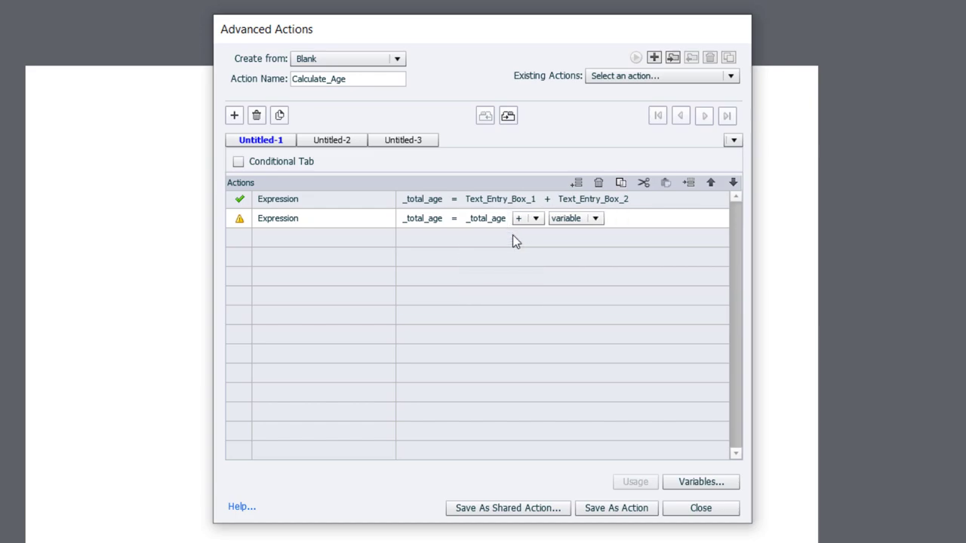
{"action": "left_click", "coordinate": [538, 218]}
{"action": "left_click", "coordinate": [535, 236]}
{"action": "left_click", "coordinate": [579, 223]}
{"action": "left_click", "coordinate": [559, 236]}
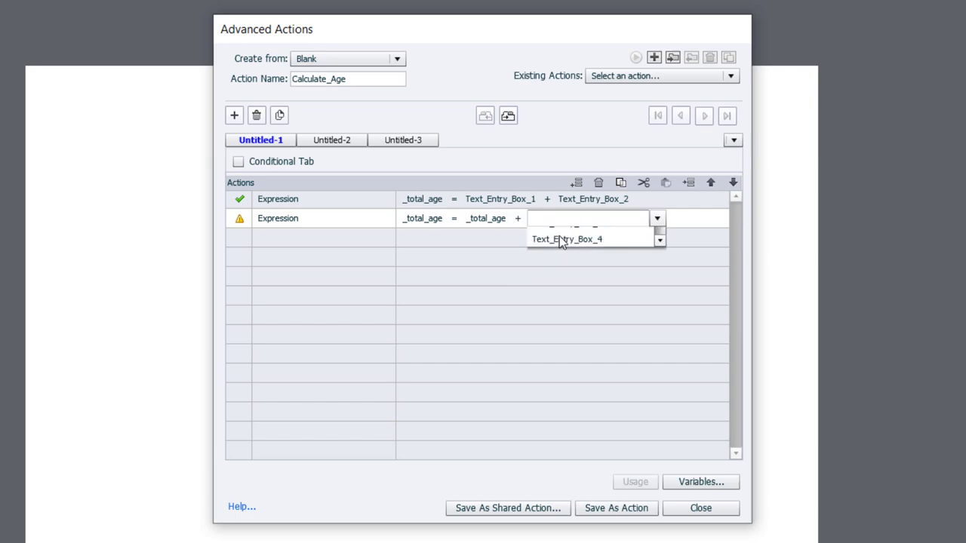
{"action": "left_click", "coordinate": [597, 286]}
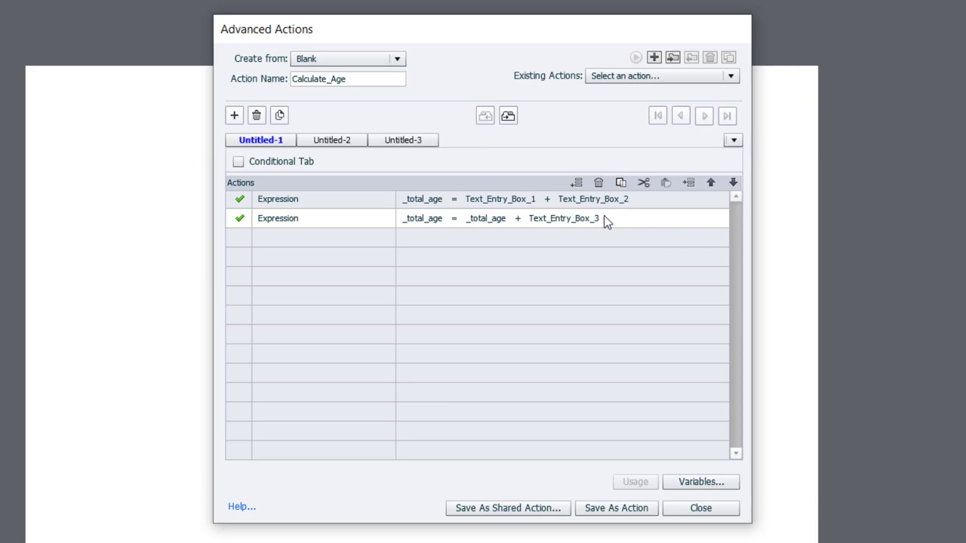
Copy the second expression and paste it into the next two empty action rows
{"action": "left_click", "coordinate": [619, 182]}
{"action": "left_click", "coordinate": [590, 241]}
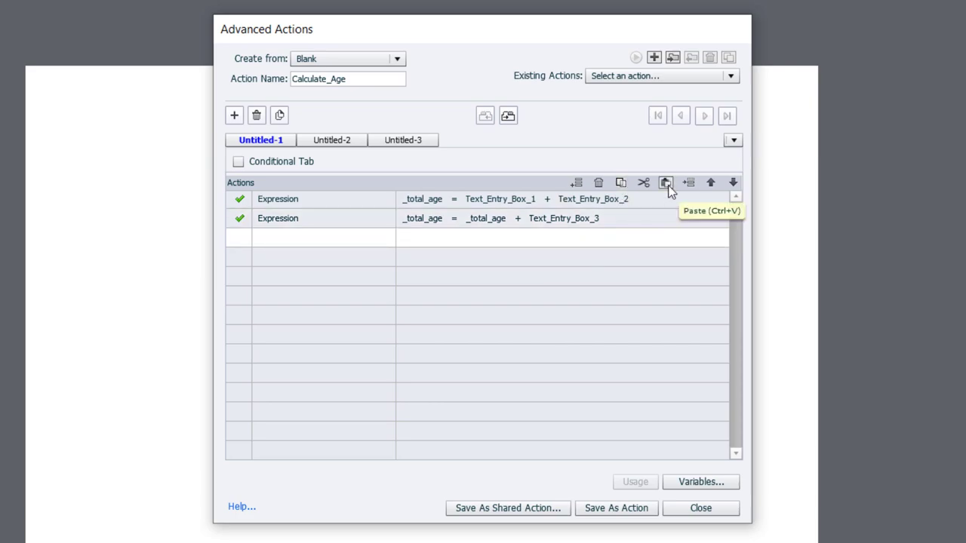
{"action": "left_click", "coordinate": [666, 184]}
{"action": "left_click", "coordinate": [611, 264]}
{"action": "left_click", "coordinate": [666, 182]}
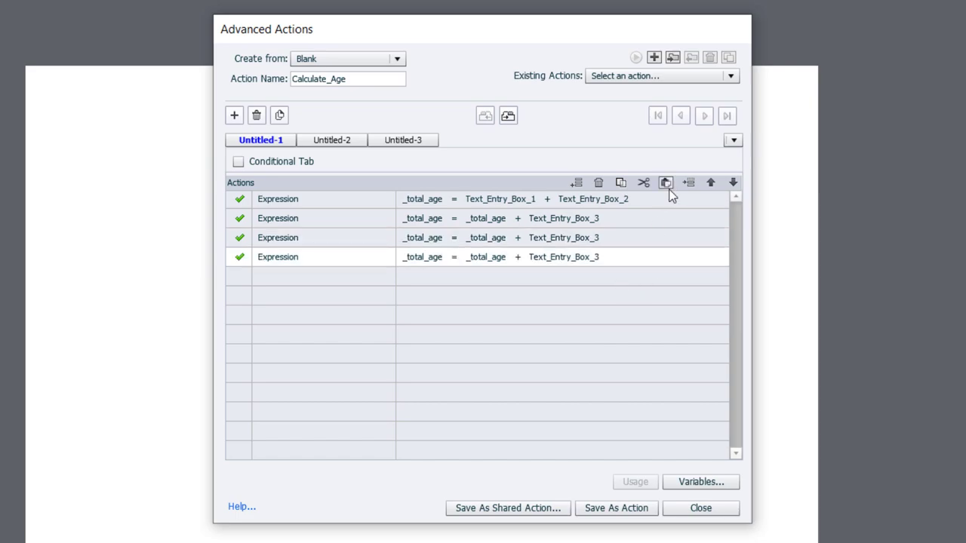
Change the last variable of the third expression to Text_Entry_Box_4
{"action": "left_click", "coordinate": [594, 241]}
{"action": "left_click", "coordinate": [594, 240]}
{"action": "left_click", "coordinate": [575, 239]}
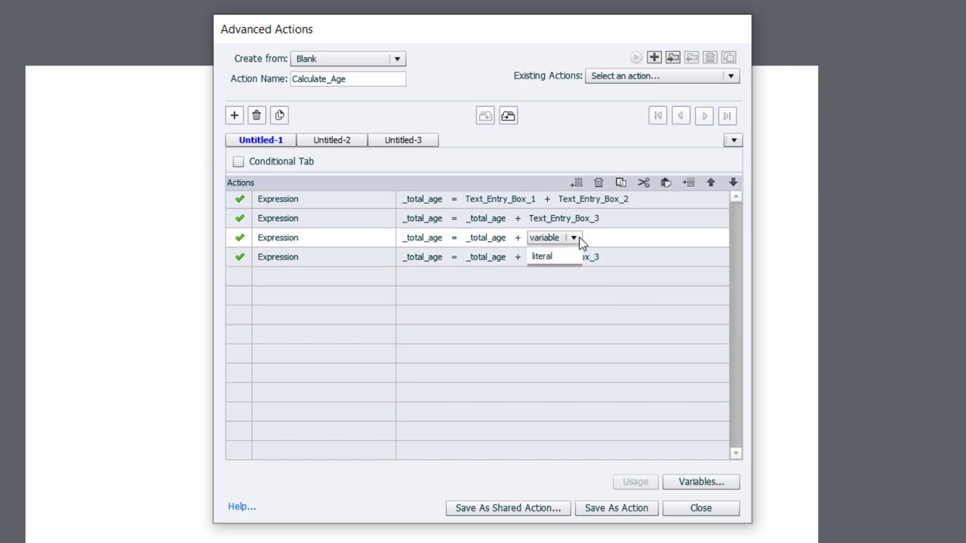
{"action": "left_click", "coordinate": [576, 253]}
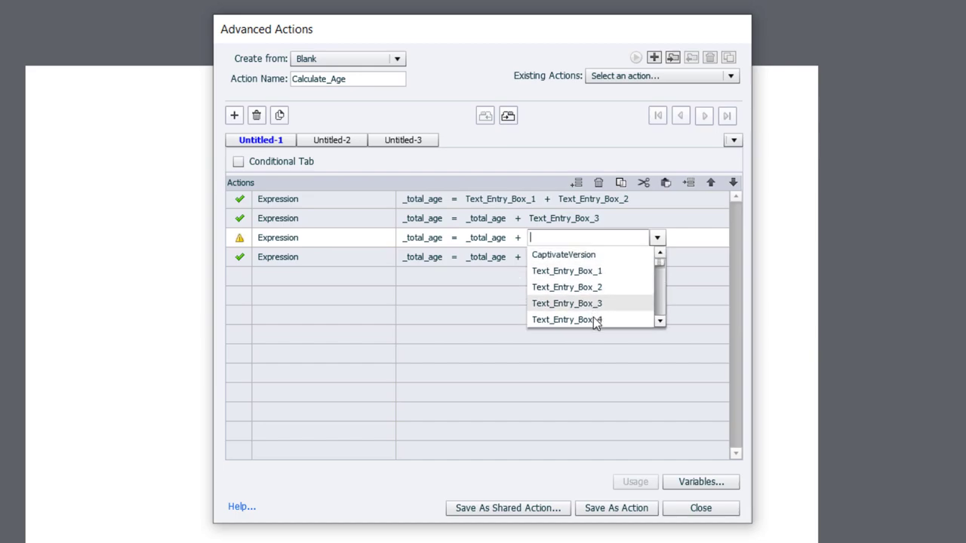
{"action": "left_click", "coordinate": [593, 321]}
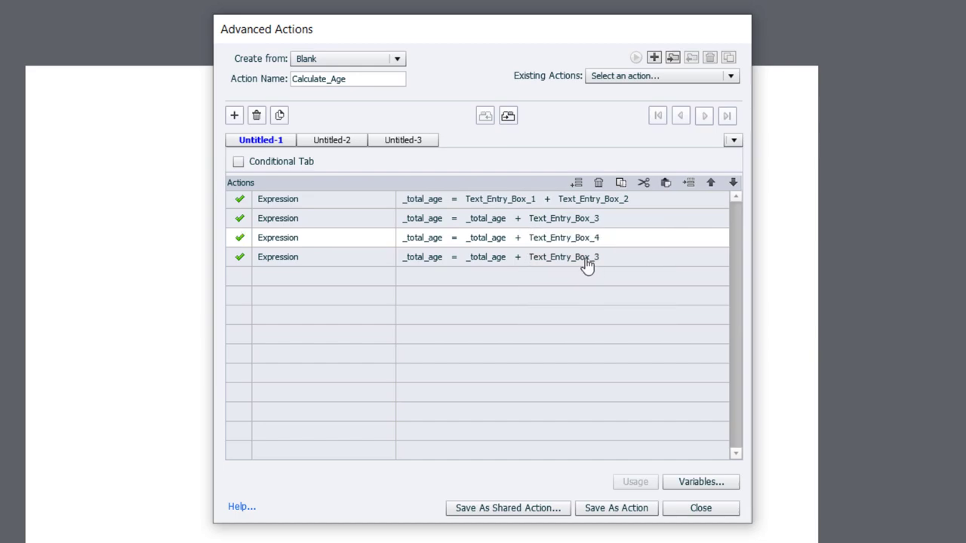
Change the last variable of the fourth expression to Text_Entry_Box_5
{"action": "left_click", "coordinate": [583, 259]}
{"action": "left_click", "coordinate": [573, 257]}
{"action": "left_click", "coordinate": [569, 269]}
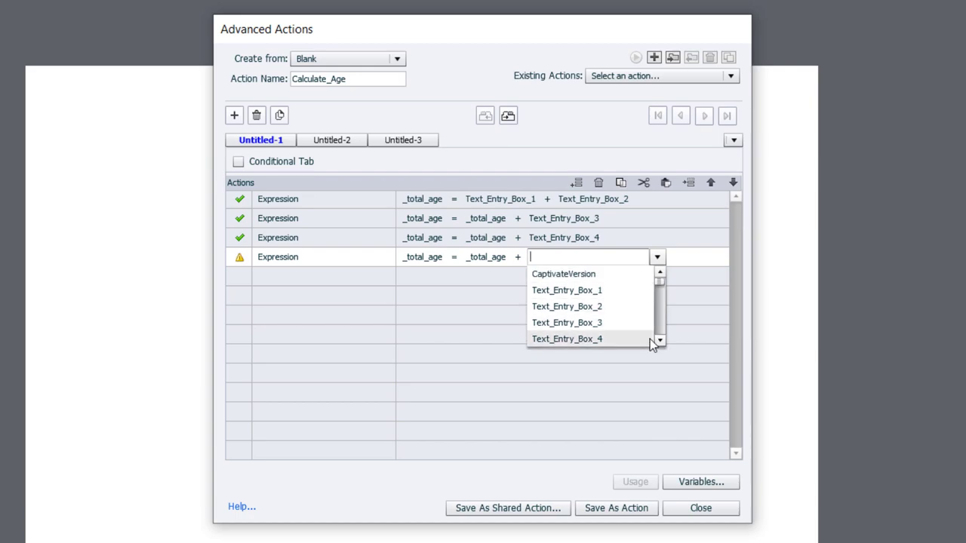
{"action": "left_click", "coordinate": [657, 341]}
{"action": "left_click", "coordinate": [618, 338]}
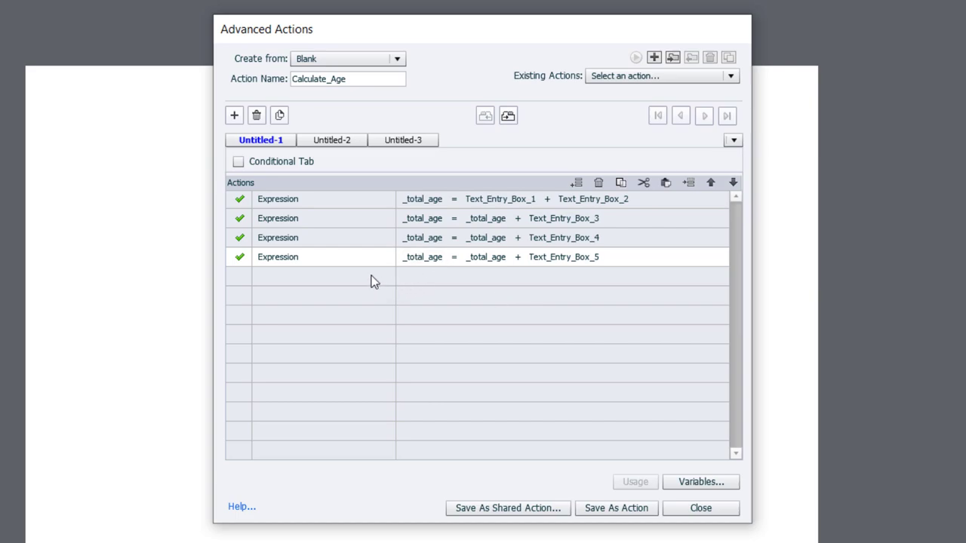
Add a fifth Expression action that assigns its result to the _average_age variable
{"action": "left_click", "coordinate": [274, 276]}
{"action": "left_click", "coordinate": [274, 277]}
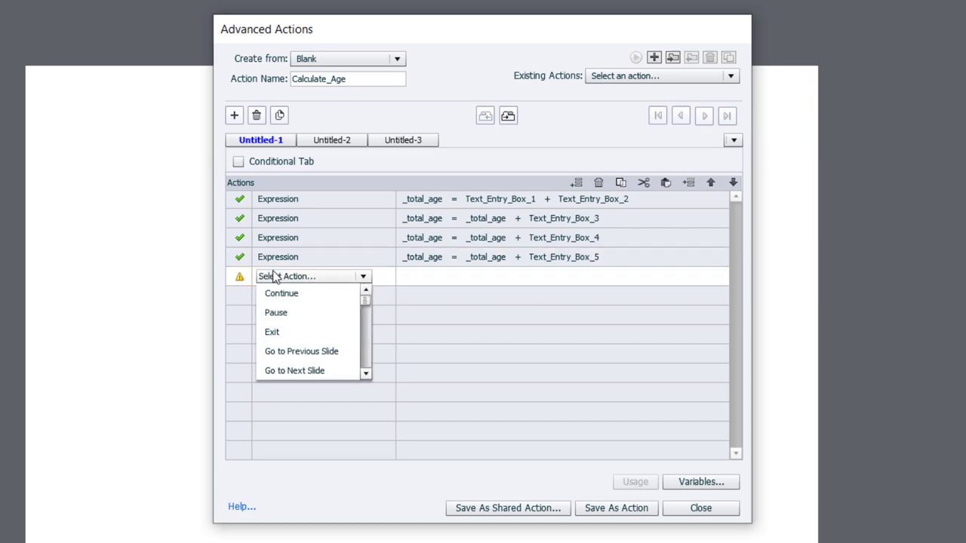
{"action": "type", "text": "Exitp"}
{"action": "key", "text": "Return"}
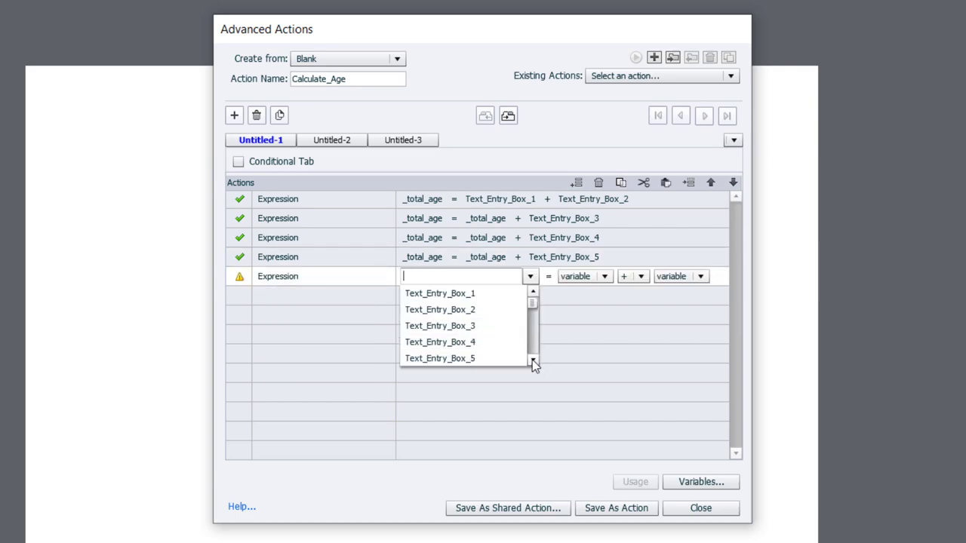
{"action": "left_click", "coordinate": [533, 361]}
{"action": "left_click", "coordinate": [533, 360]}
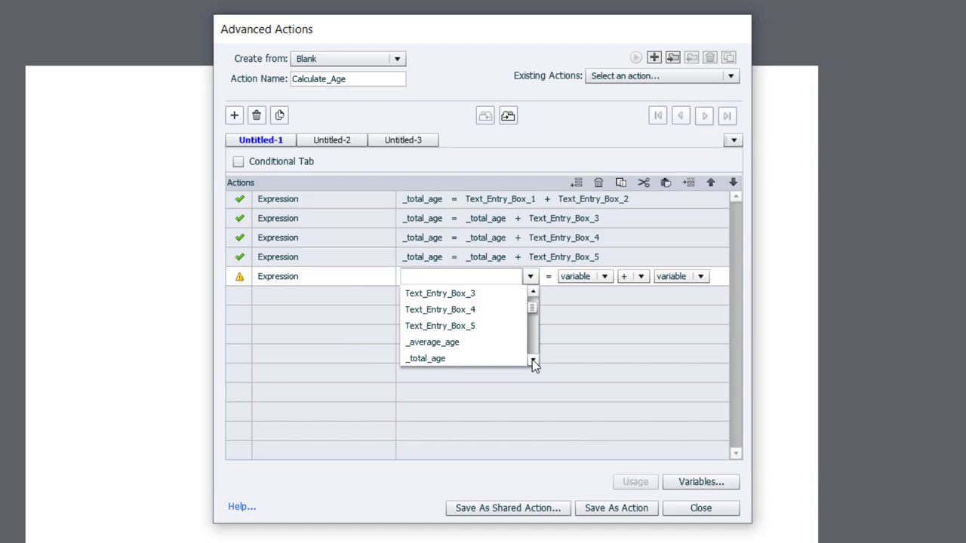
{"action": "left_click", "coordinate": [459, 348]}
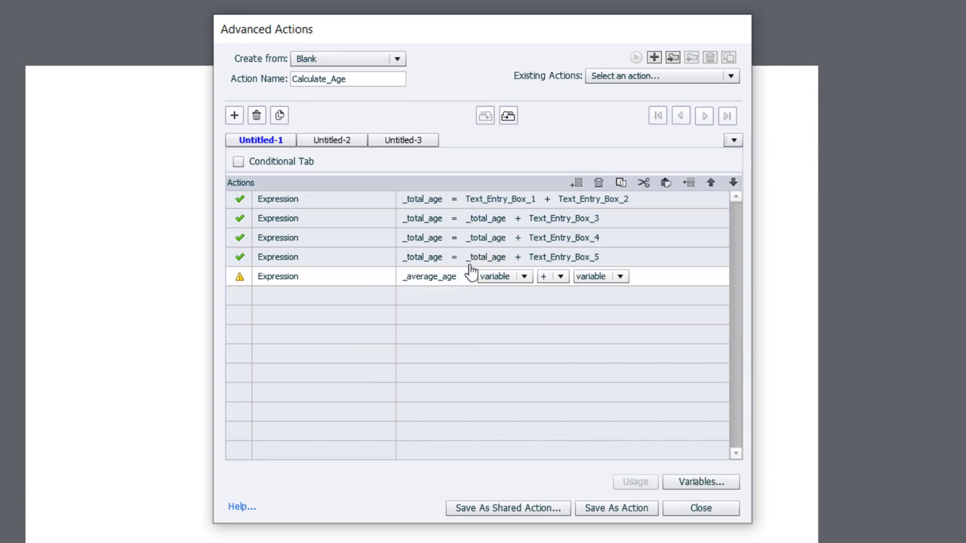
Complete the fifth expression as the variable _total_age divided by the literal 5
{"action": "left_click", "coordinate": [526, 277]}
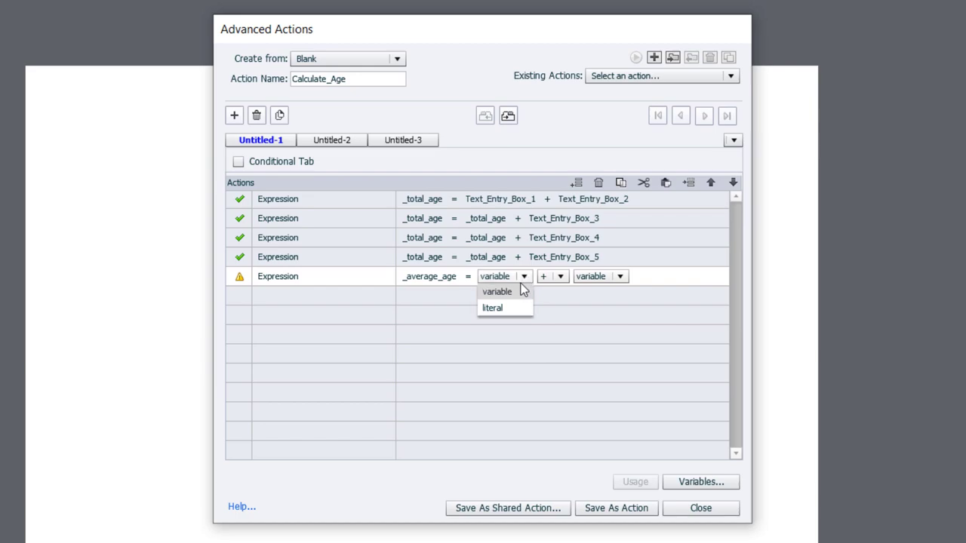
{"action": "left_click", "coordinate": [517, 291]}
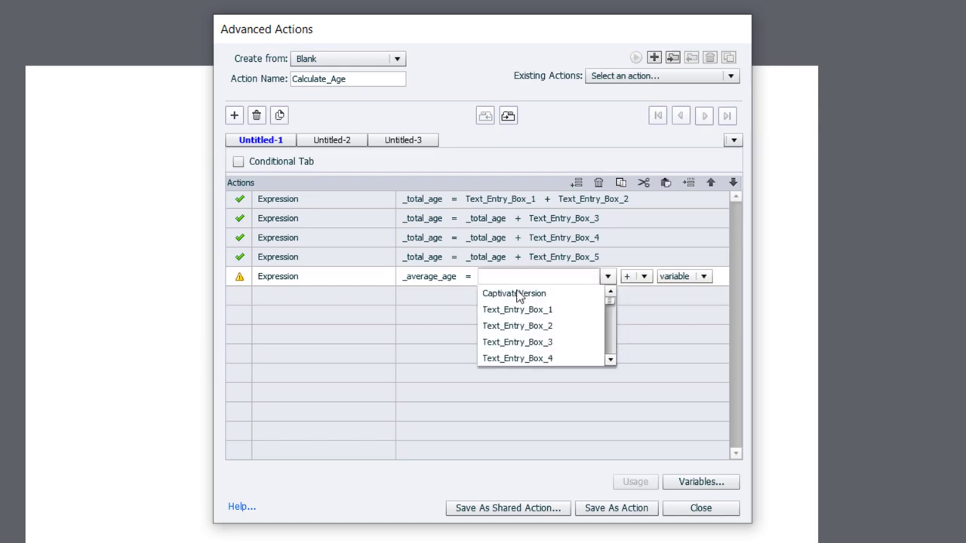
{"action": "type", "text": "tot"}
{"action": "left_click", "coordinate": [519, 294]}
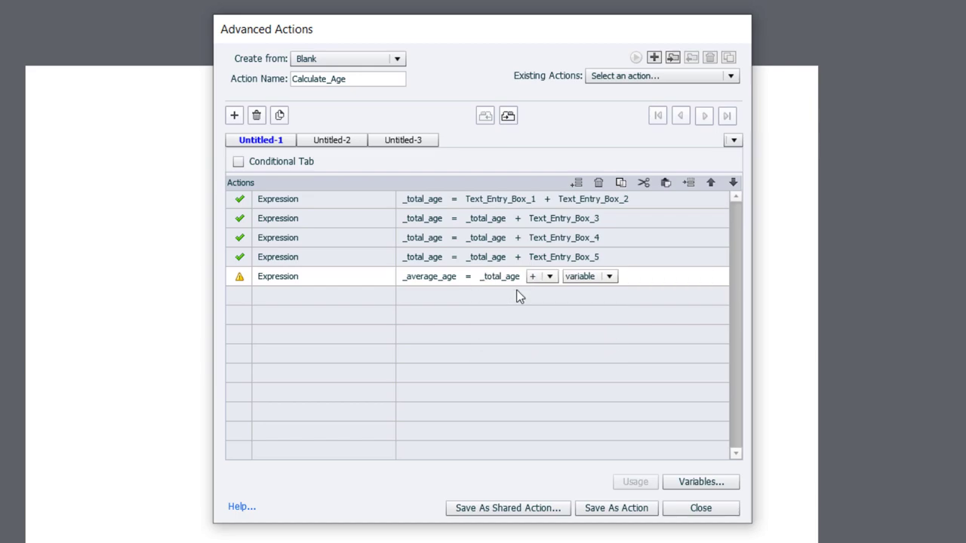
{"action": "left_click", "coordinate": [551, 277]}
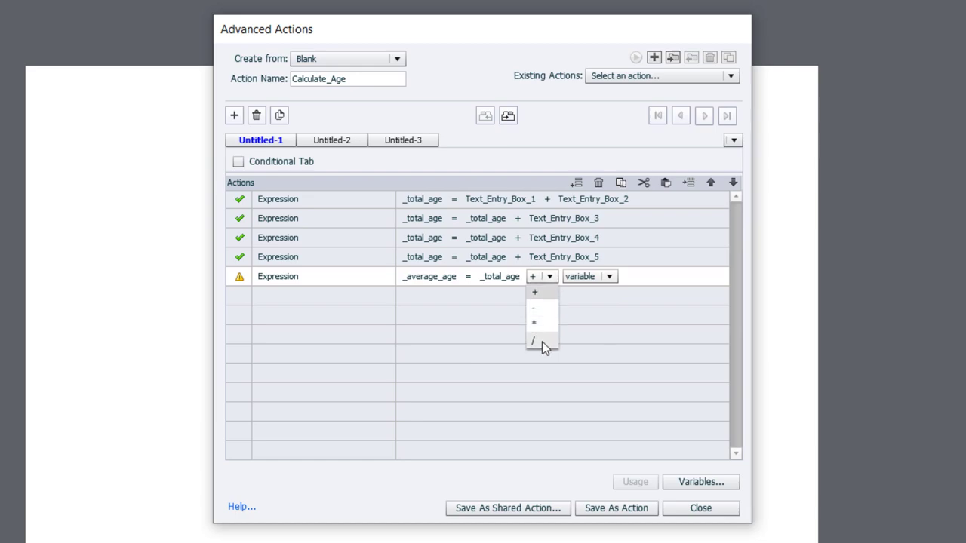
{"action": "left_click", "coordinate": [541, 339]}
{"action": "left_click", "coordinate": [585, 278]}
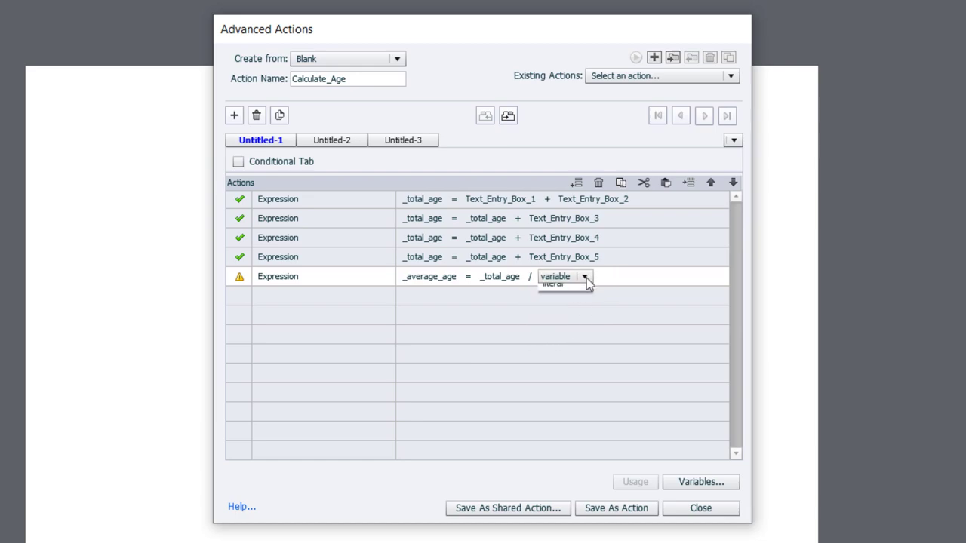
{"action": "left_click", "coordinate": [572, 308]}
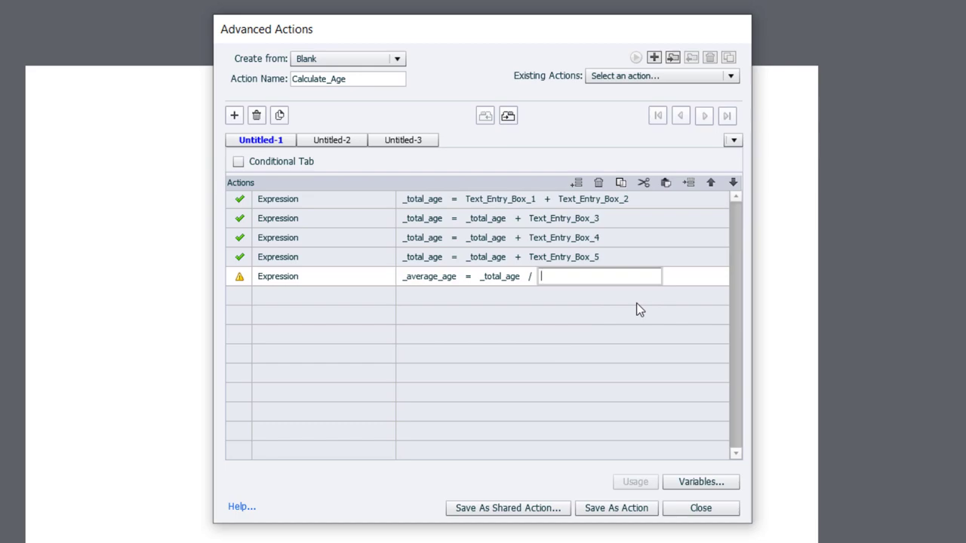
{"action": "type", "text": "5"}
{"action": "key", "text": "Return"}
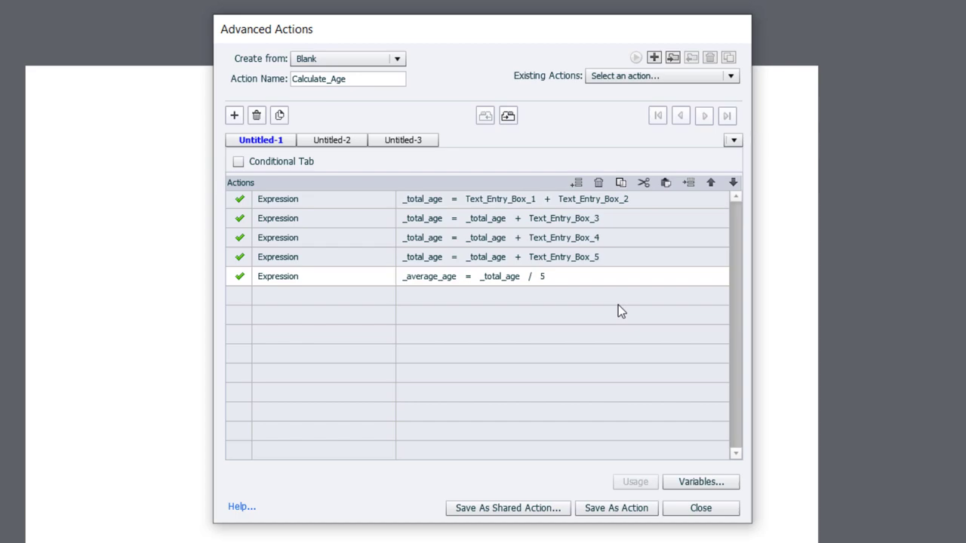
Save the Calculate_Age advanced action and close the Advanced Actions dialog
{"action": "left_click", "coordinate": [614, 509]}
{"action": "left_click", "coordinate": [530, 304]}
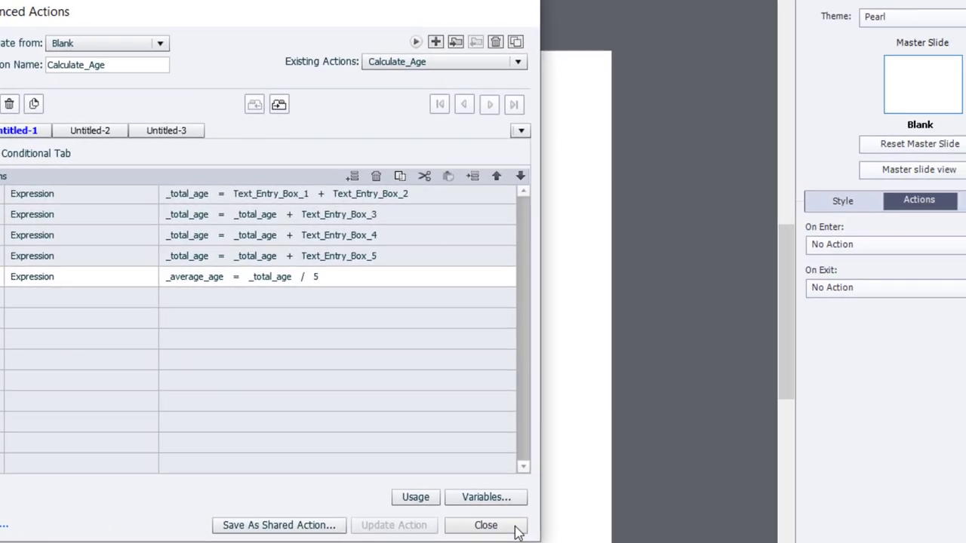
{"action": "left_click", "coordinate": [694, 509]}
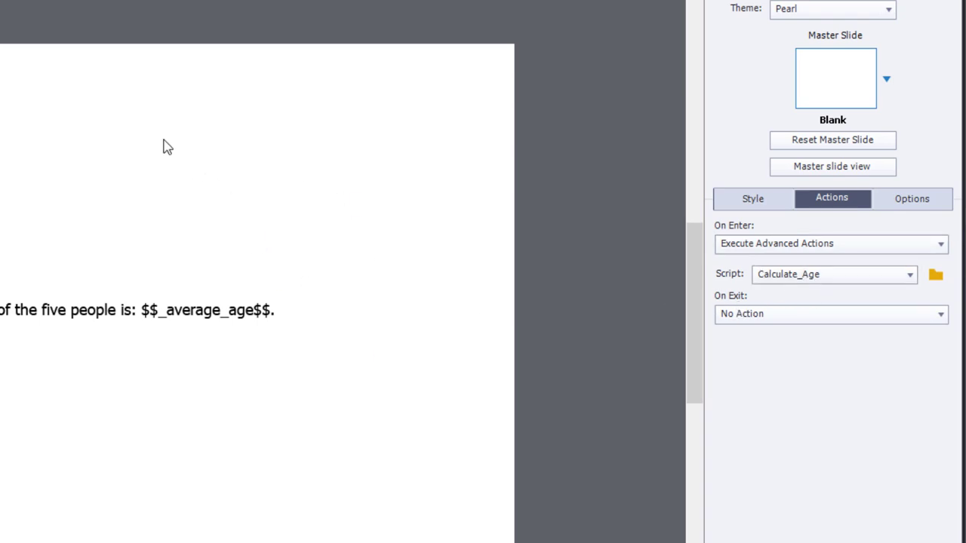
Preview the project as HTML5 in the browser and submit the ages 20, 22, 51, 45 and 100 for persons 1 to 5
{"action": "left_click", "coordinate": [89, 0]}
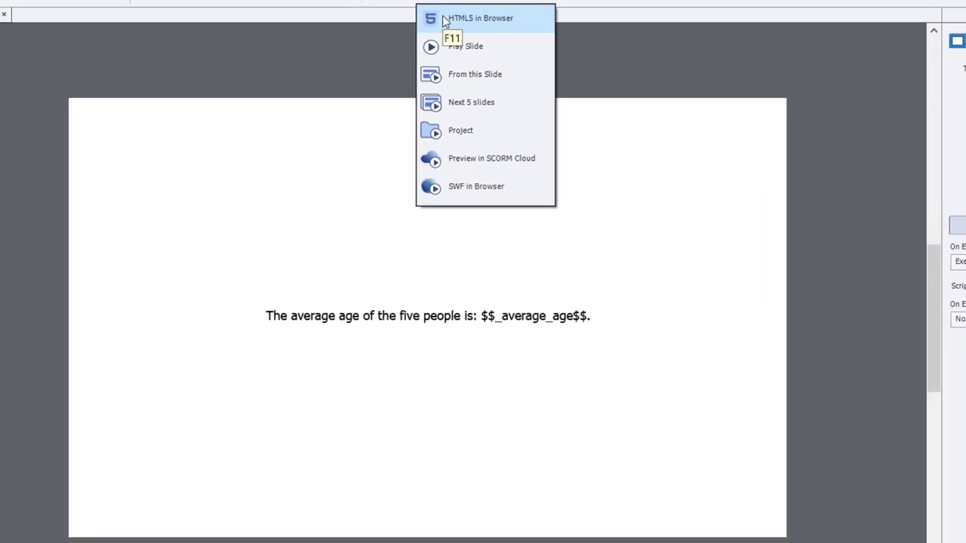
{"action": "left_click", "coordinate": [444, 19]}
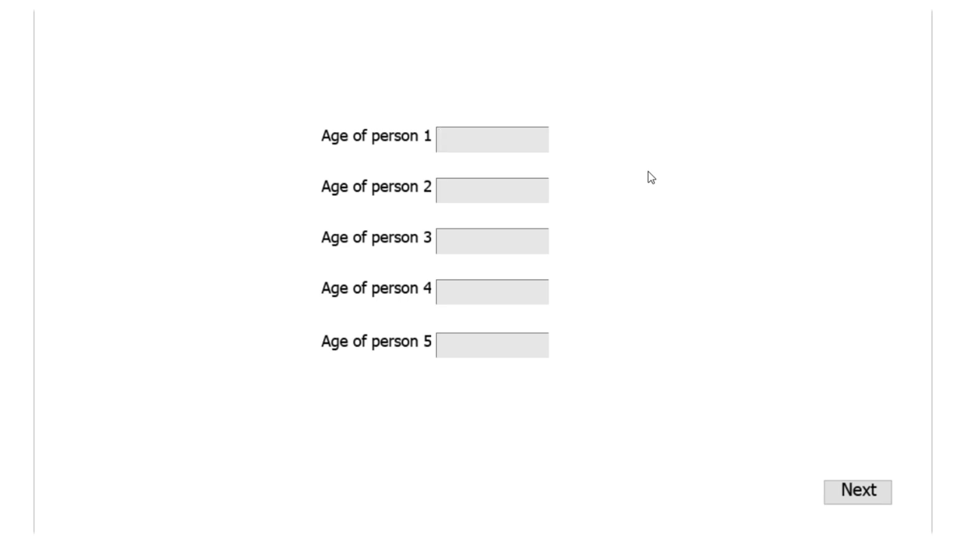
{"action": "type", "text": "20"}
{"action": "key", "text": "Tab"}
{"action": "type", "text": "22"}
{"action": "key", "text": "Tab"}
{"action": "type", "text": "51"}
{"action": "key", "text": "Tab"}
{"action": "type", "text": "45"}
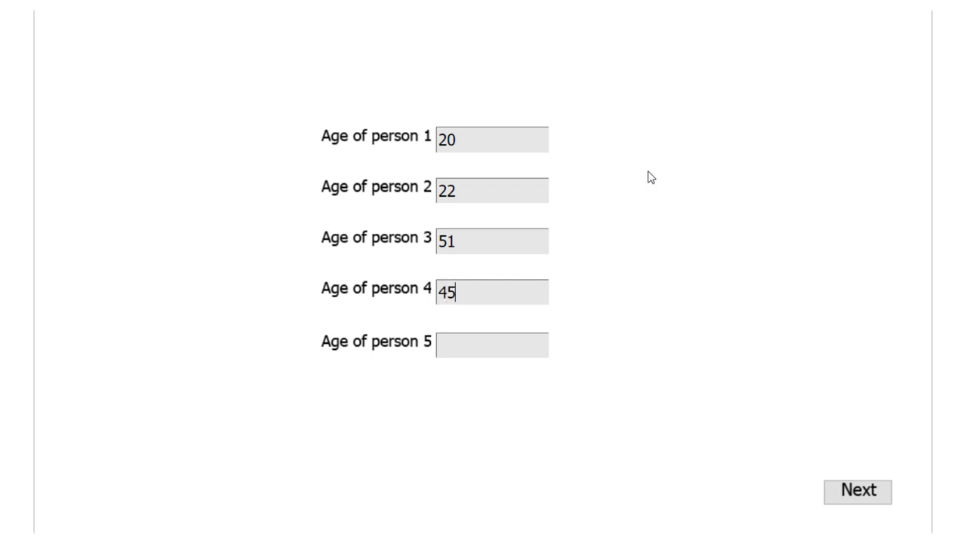
{"action": "key", "text": "Tab"}
{"action": "type", "text": "100"}
{"action": "left_click", "coordinate": [875, 491]}
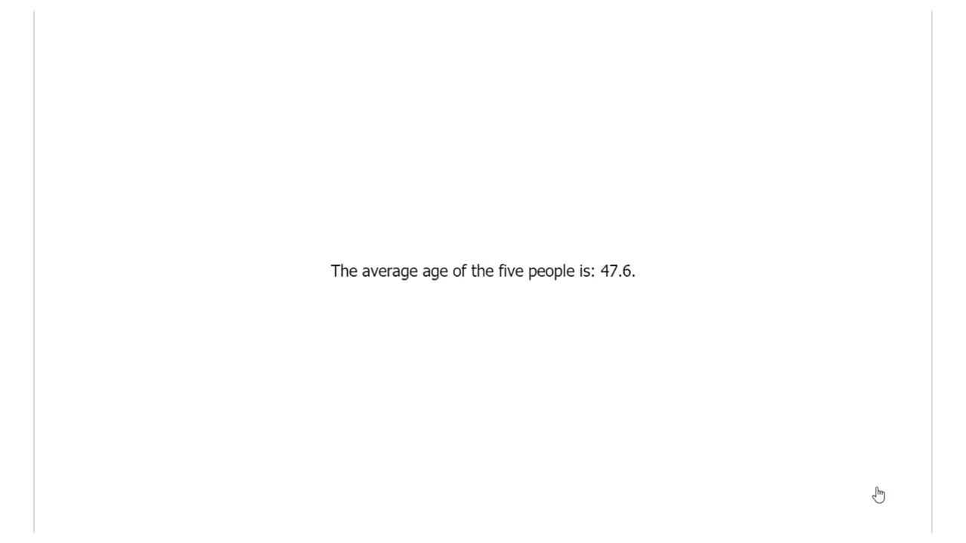